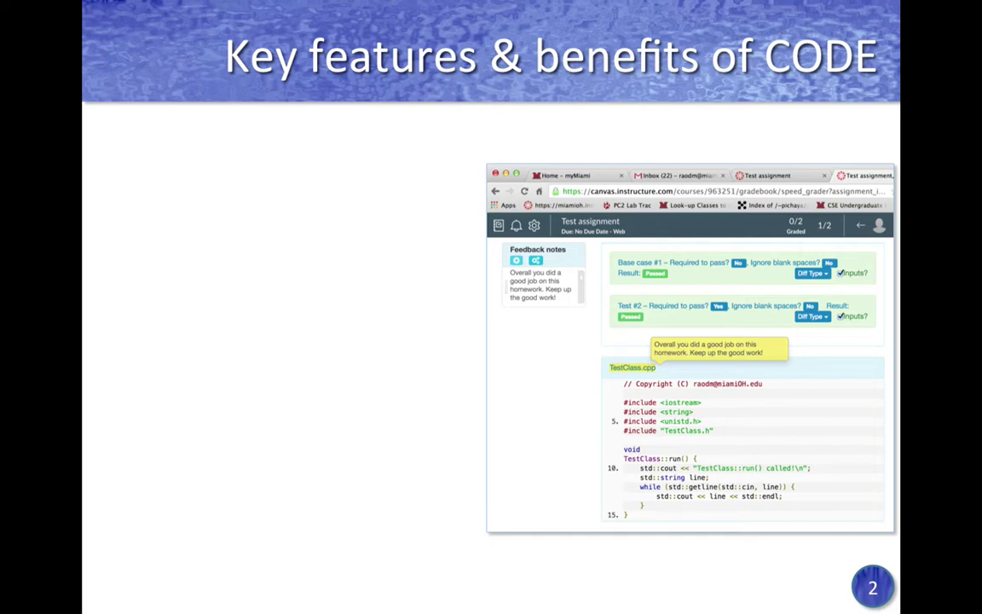
key(Right)
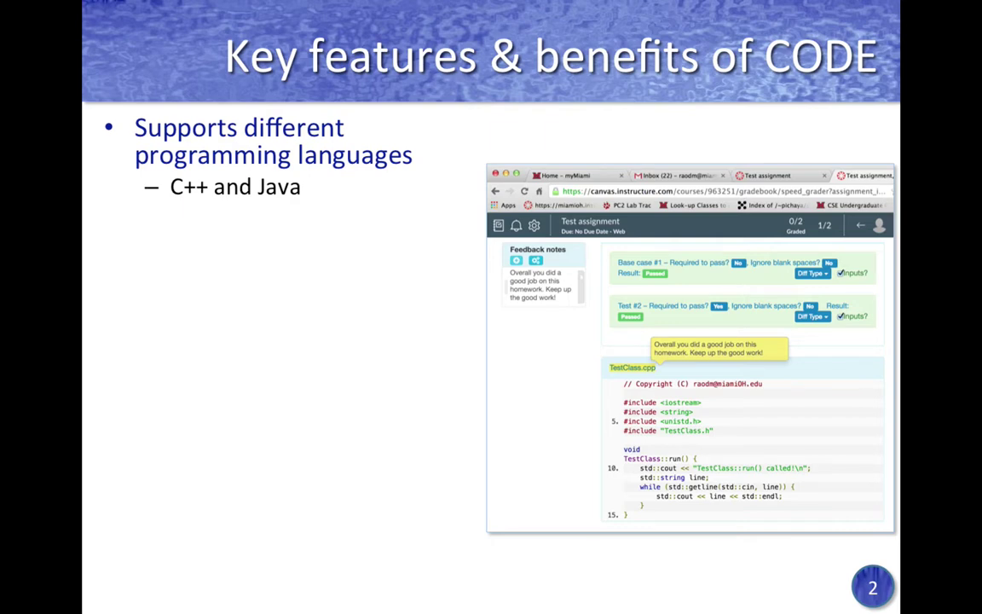
key(Right)
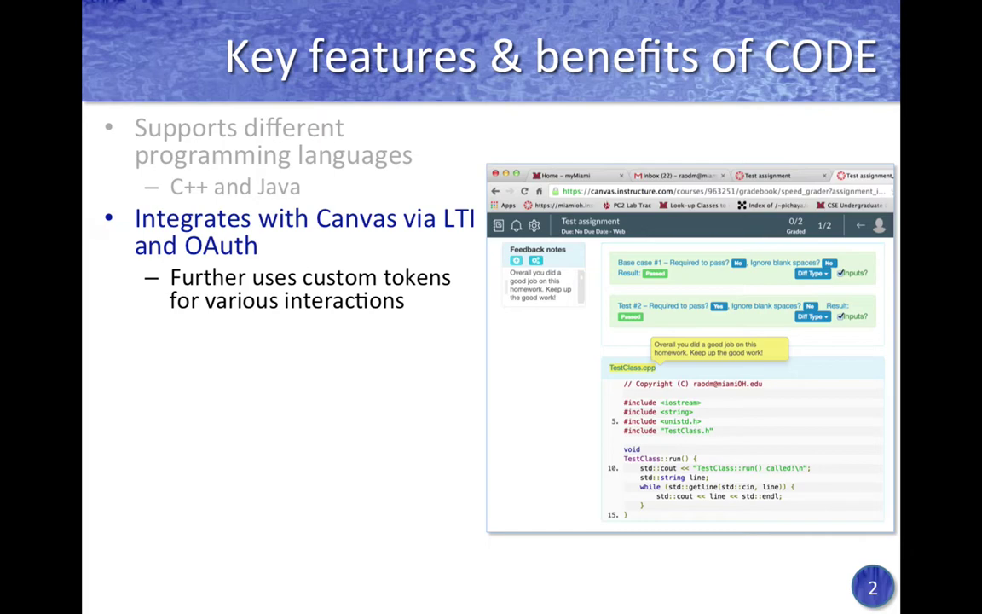
key(Right)
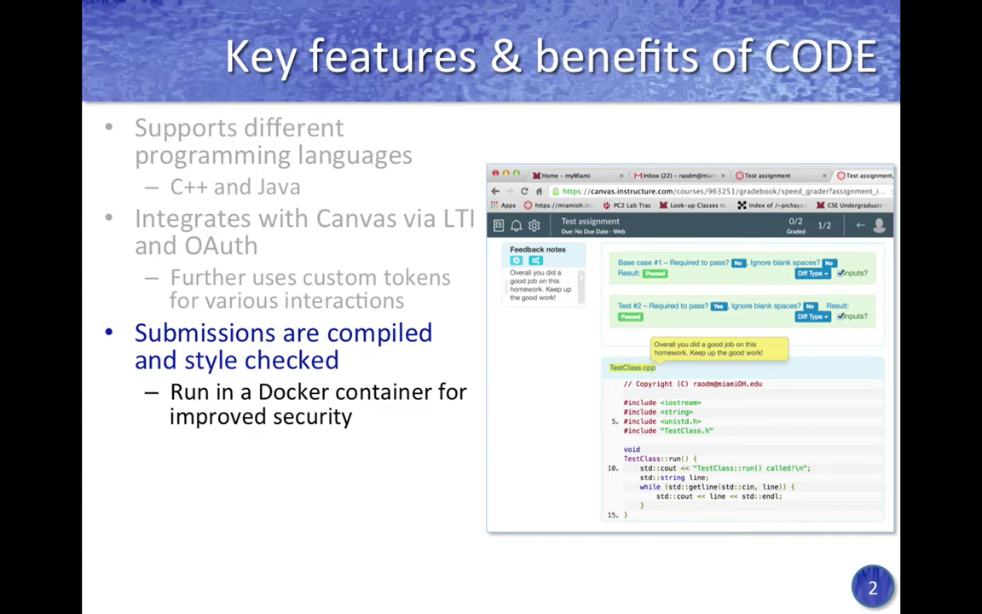
key(Right)
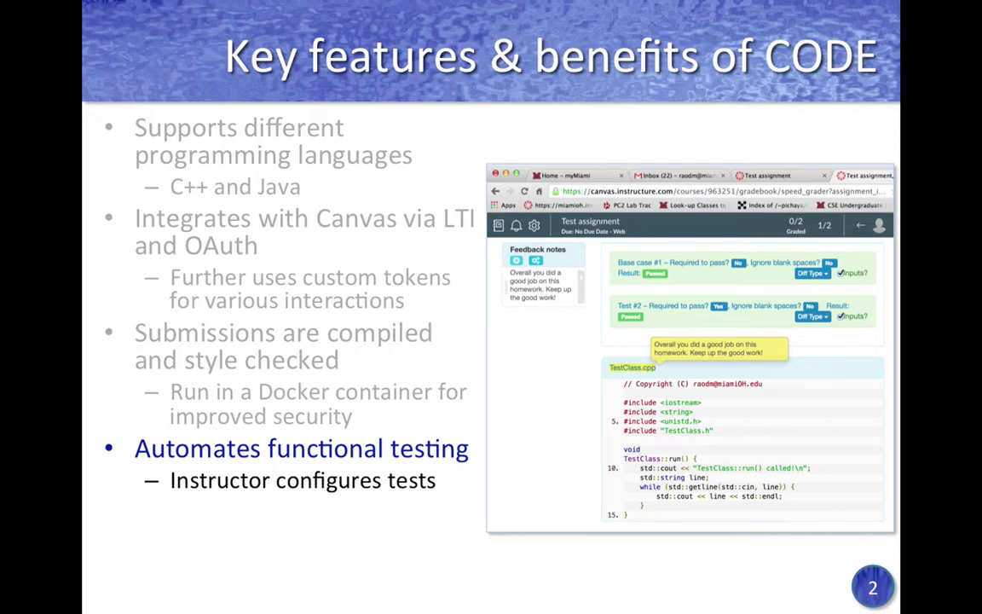
key(Right)
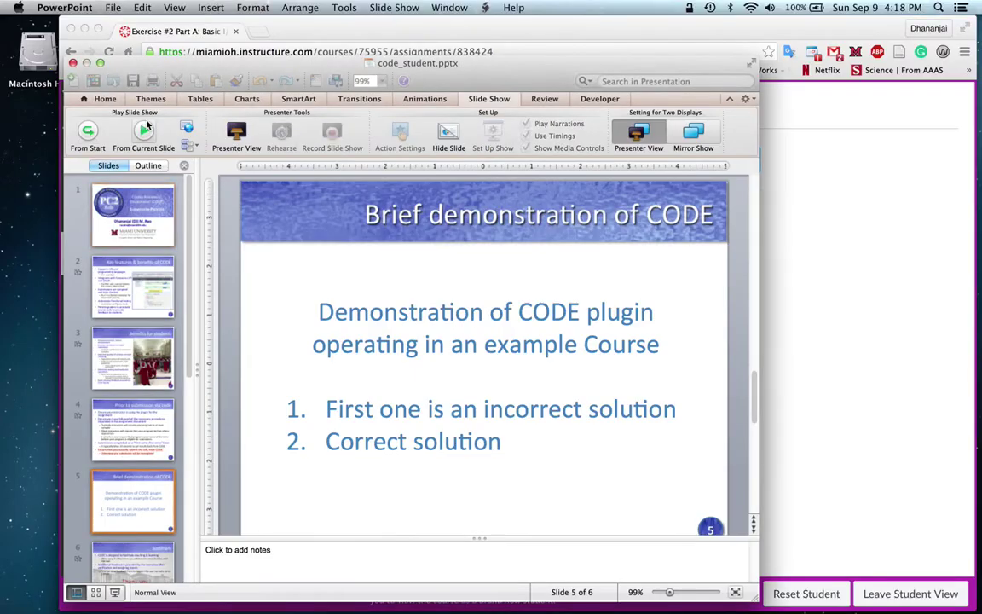
Switch to Chrome and open the Upload via CODE submission form for Exercise #2 Part A: Basic I/O in C++
click(811, 246)
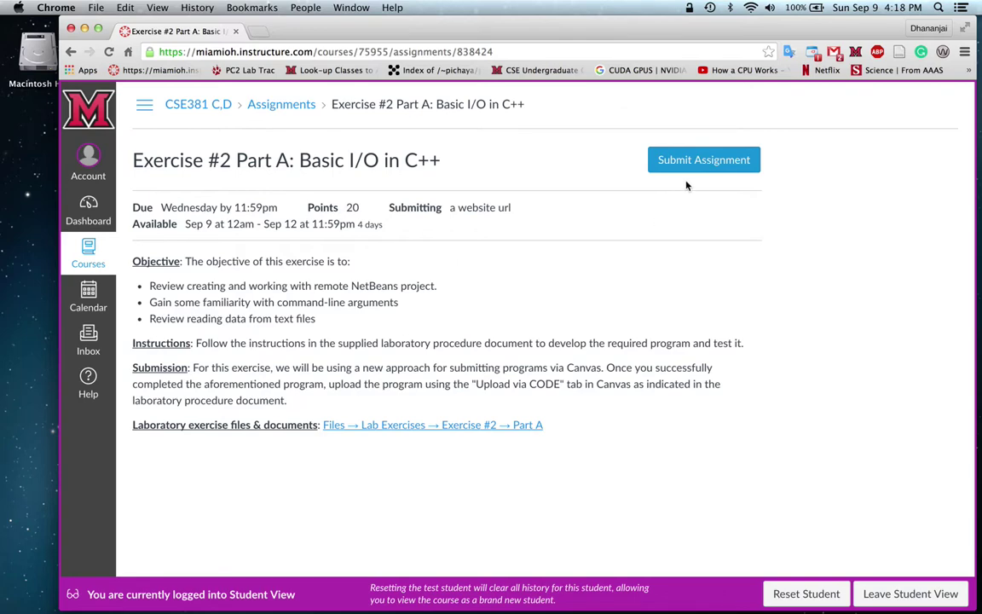
click(698, 161)
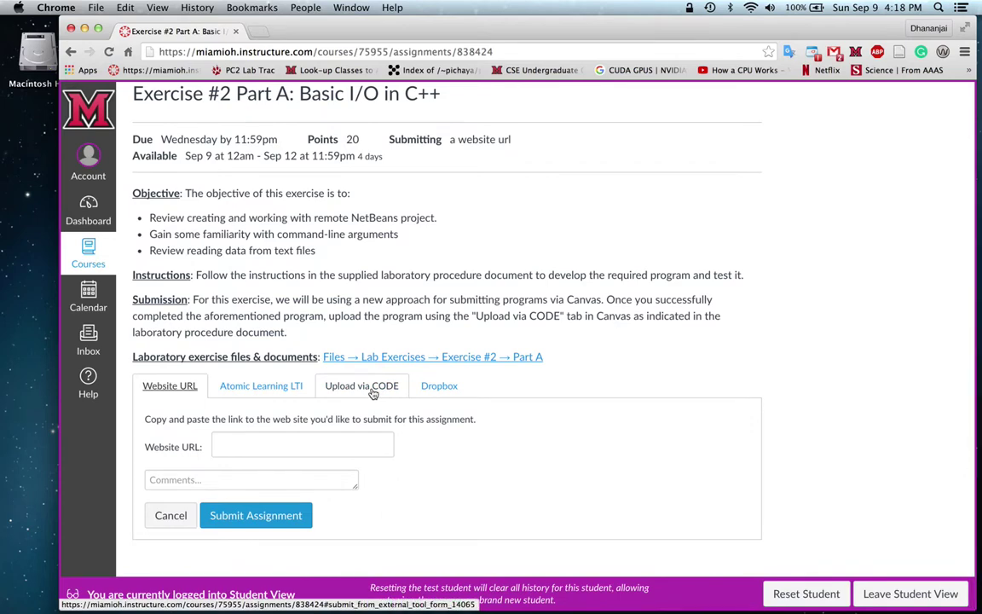
click(372, 393)
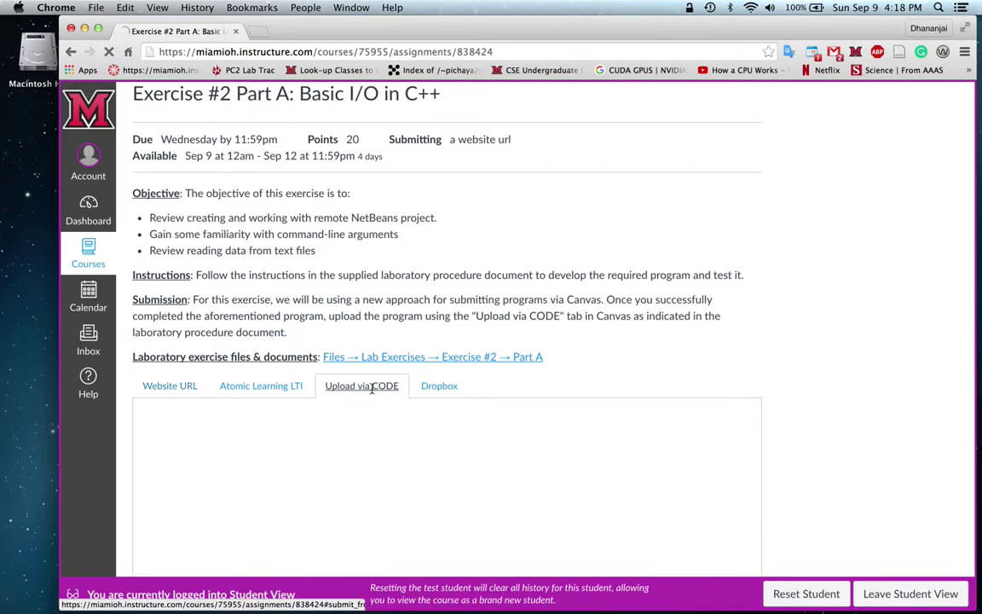
right_click(452, 415)
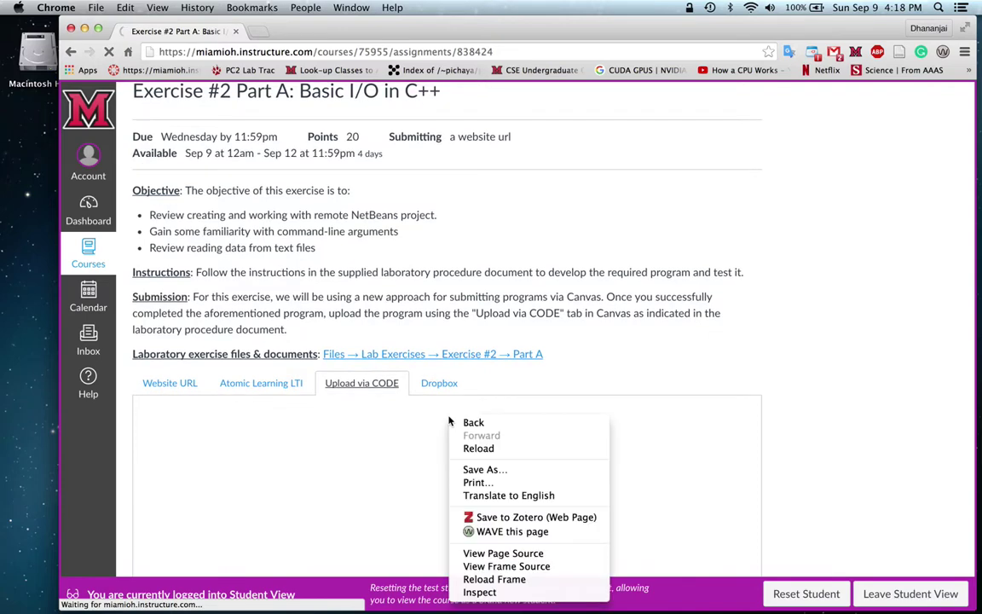
click(726, 417)
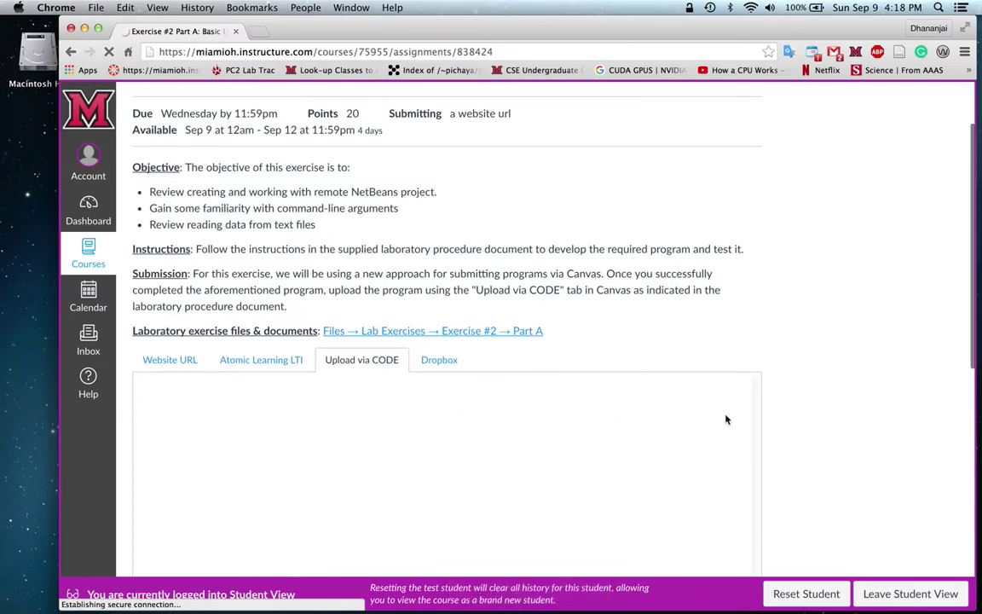
scroll(726, 419, down, 5)
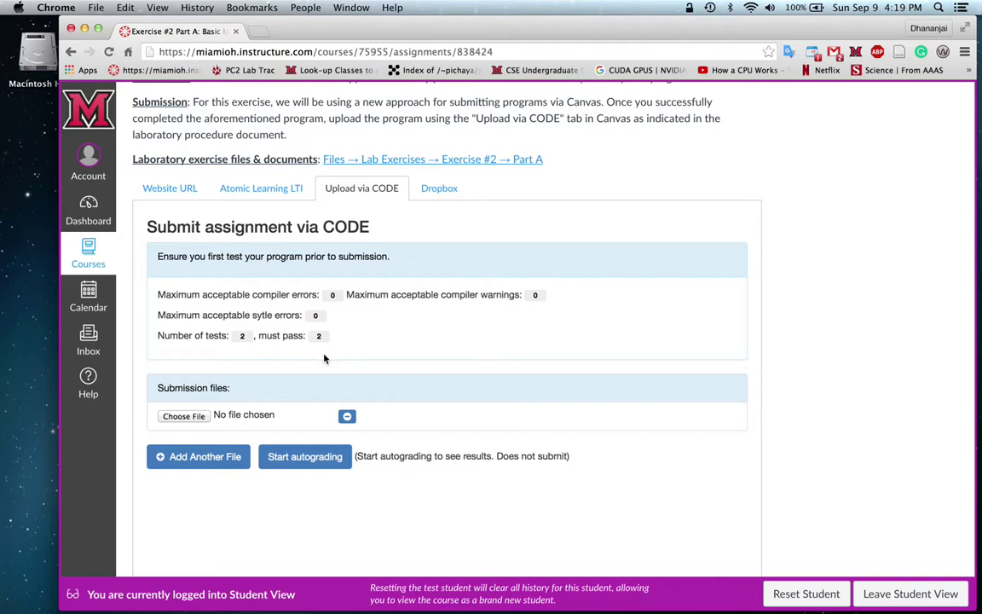
Choose raodm_exercise2_bad.cpp from the exercise2 folder as the submission file and start autograding it
click(184, 416)
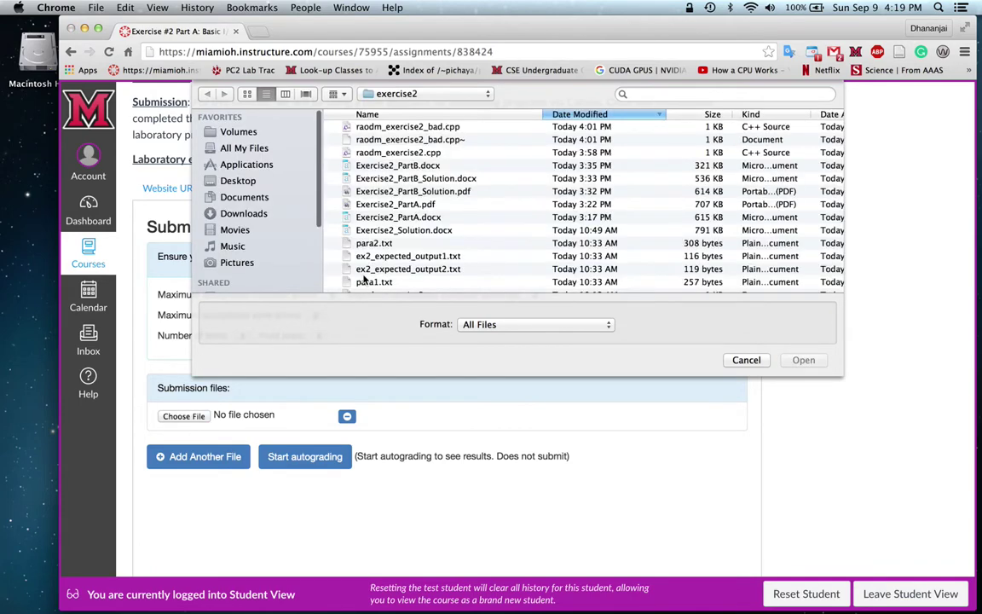
double_click(410, 128)
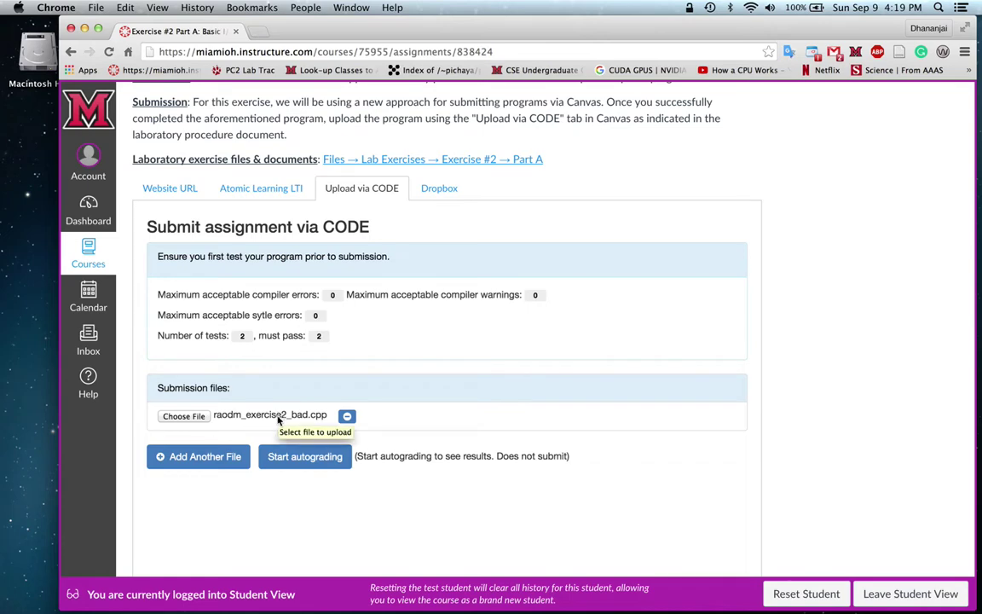
click(294, 465)
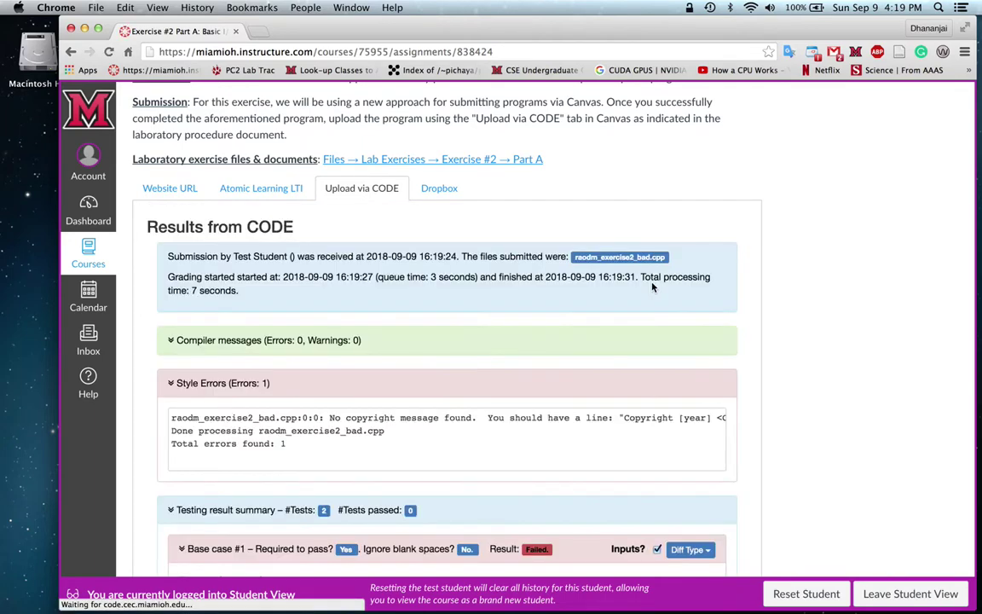
Review the autograding results for processing time, compiler messages and style errors
scroll(514, 314, down, 1)
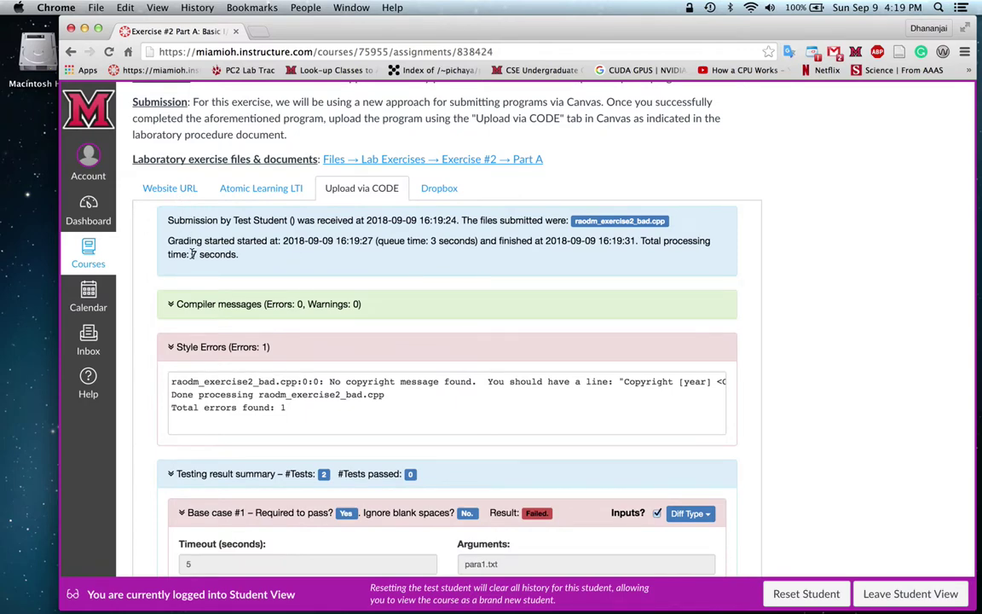
drag(191, 254, 239, 254)
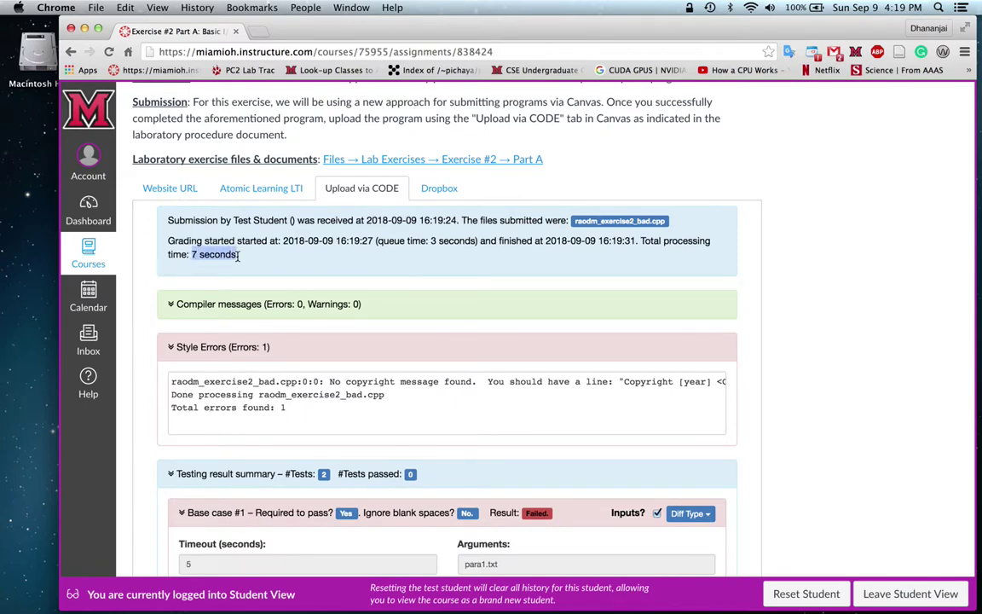
click(280, 308)
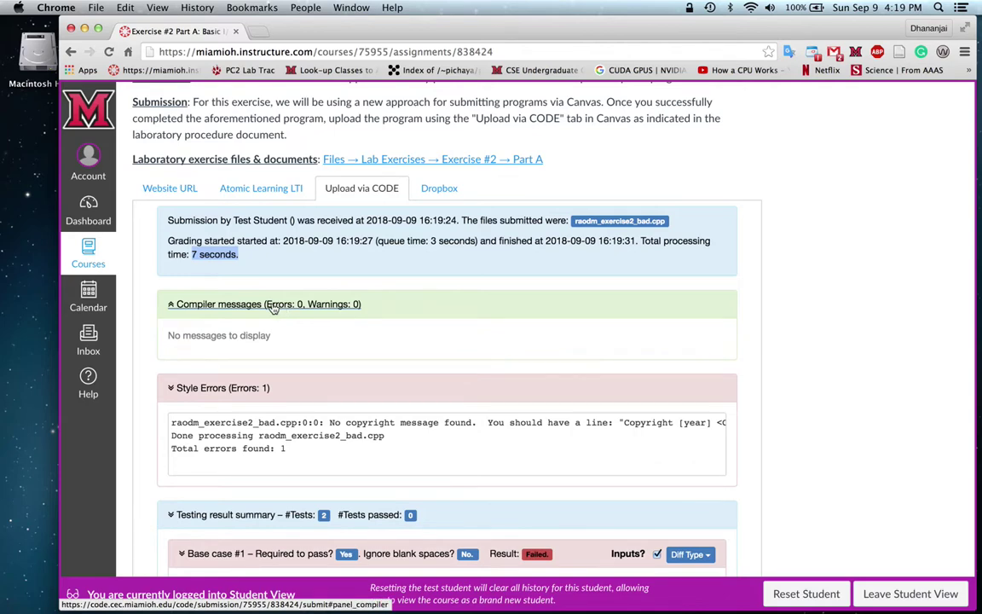
click(273, 306)
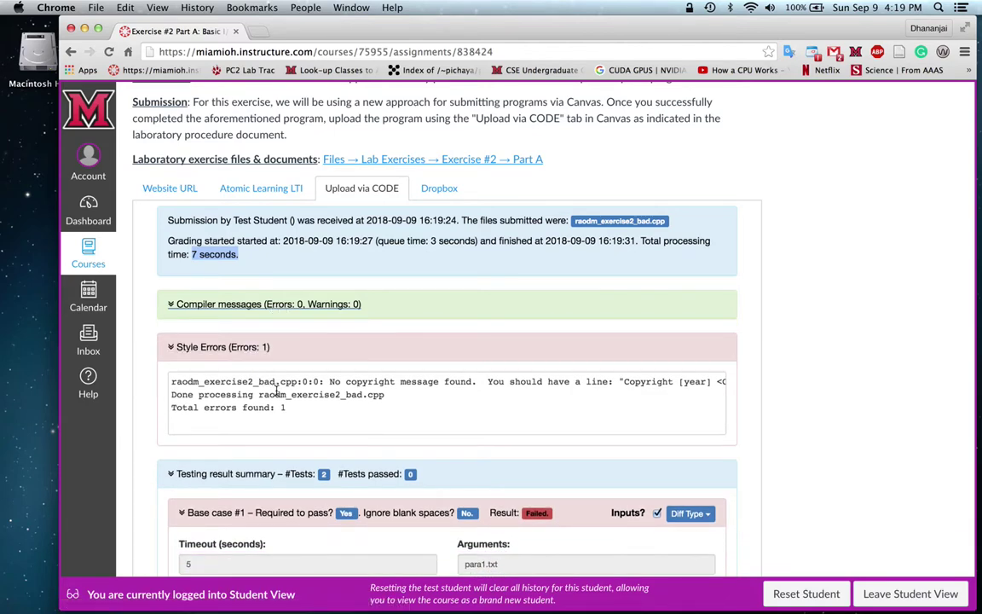
drag(329, 382, 443, 389)
scroll(443, 389, down, 3)
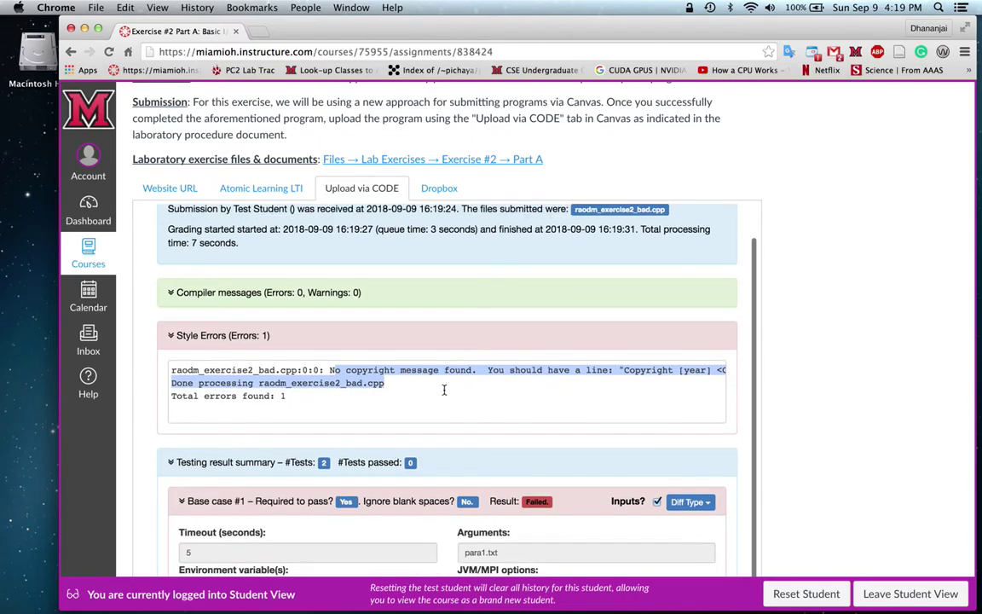
Hide the inputs of Base case #1 and set its diff type to Inline to compare the expected and program output
scroll(443, 392, down, 6)
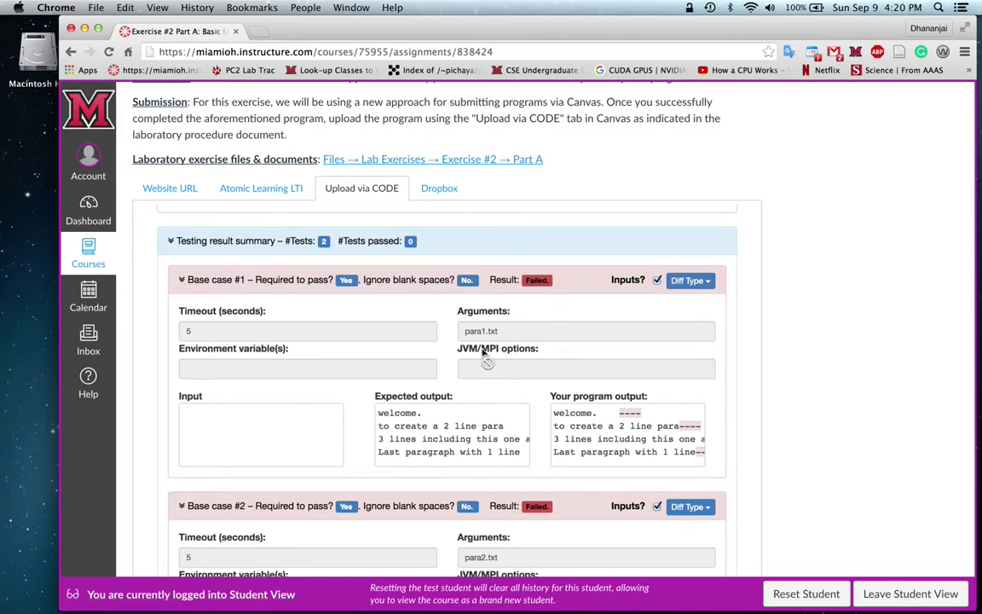
click(657, 282)
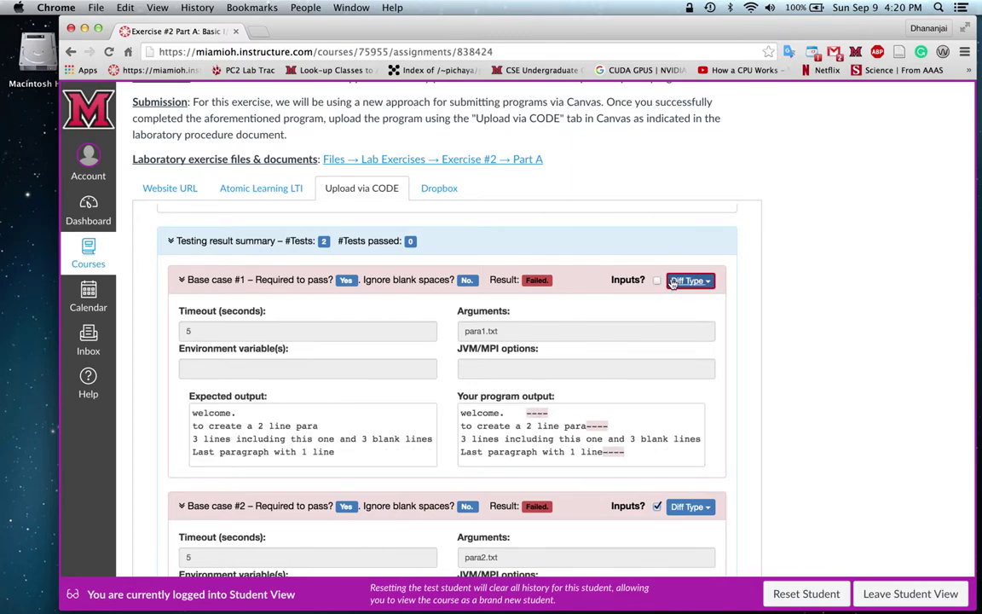
click(687, 282)
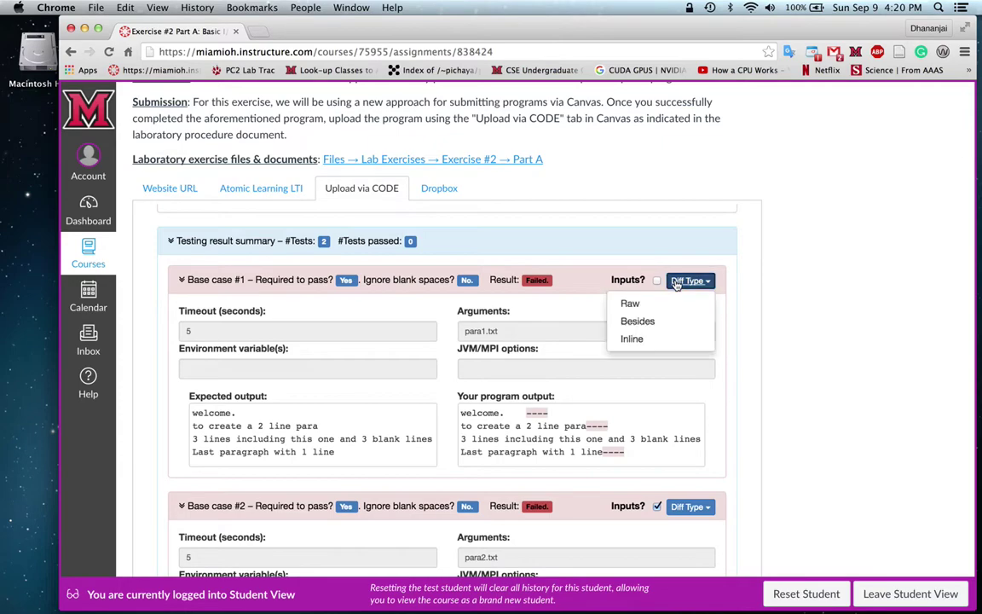
click(647, 340)
scroll(418, 449, down, 5)
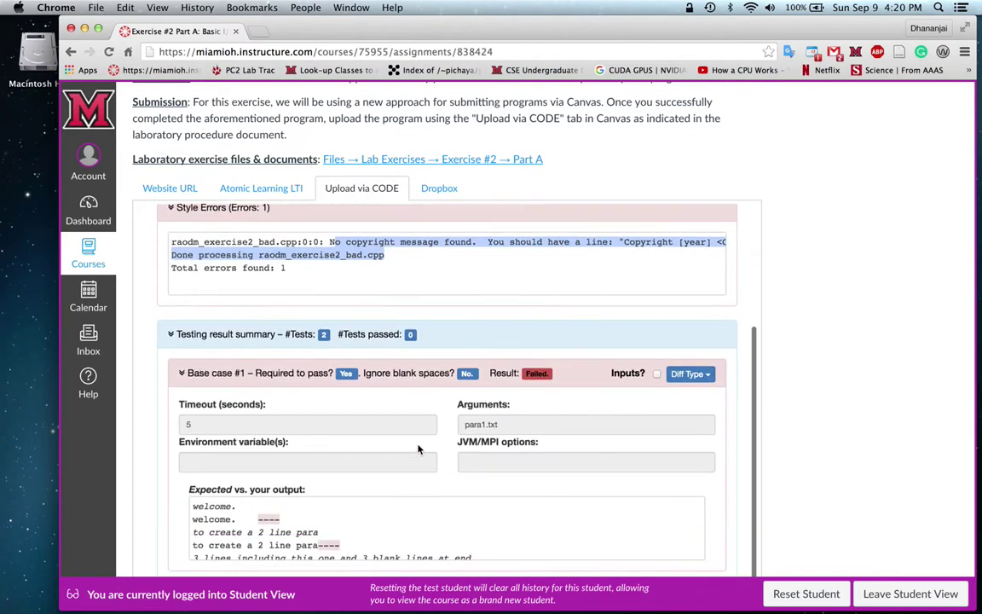
scroll(418, 449, down, 3)
scroll(333, 472, up, 2)
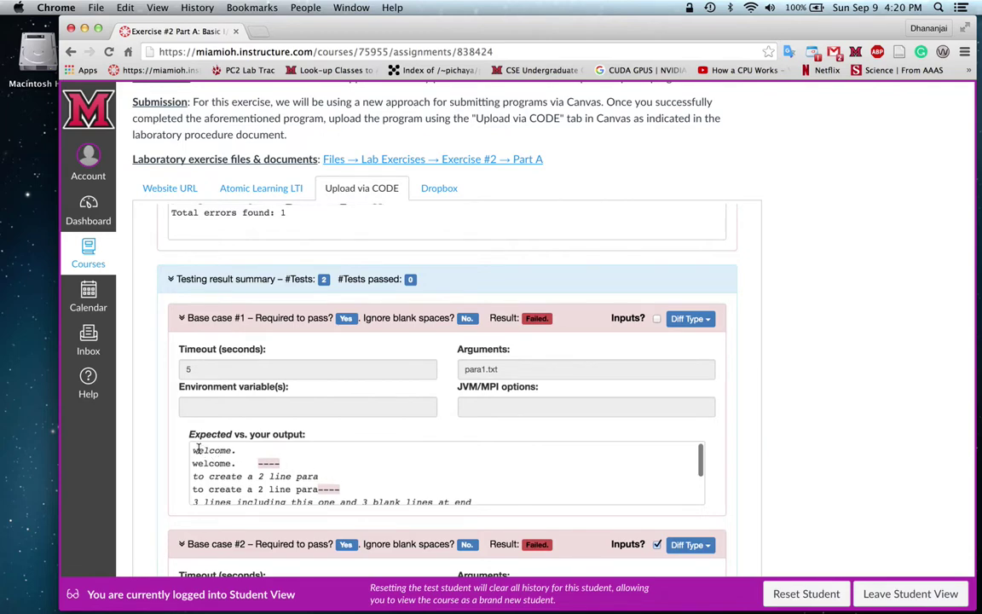
drag(195, 449, 280, 463)
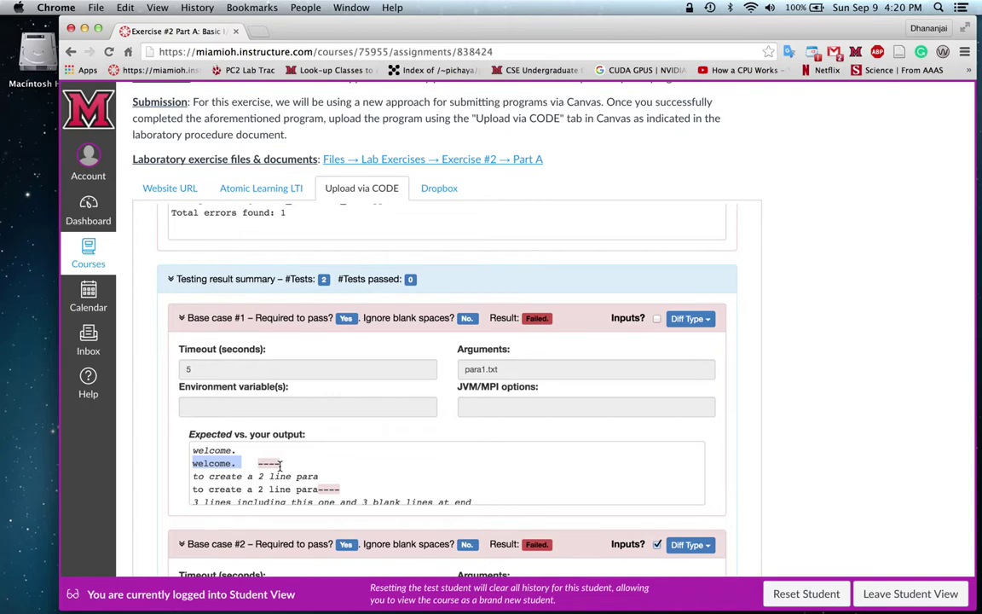
scroll(279, 471, down, 1)
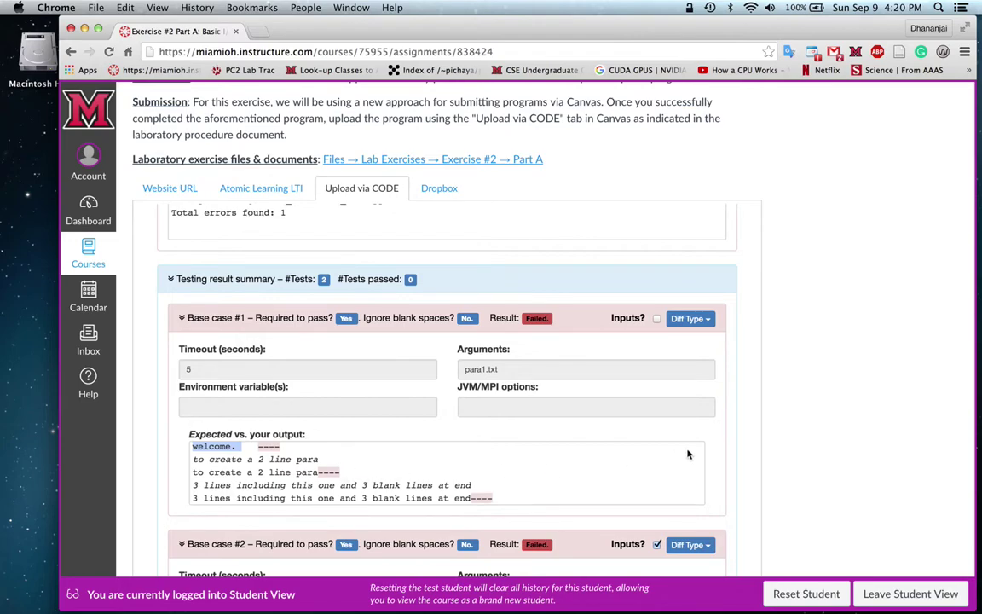
Start a new submission from the minimum submission requirements section of the results
scroll(752, 418, down, 5)
scroll(752, 418, down, 5)
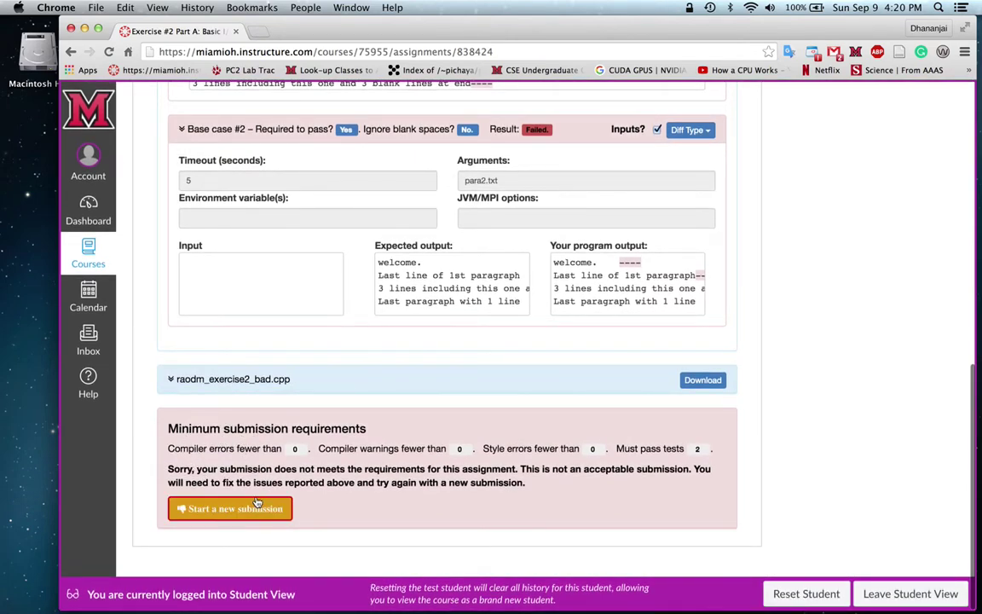
click(231, 508)
click(323, 483)
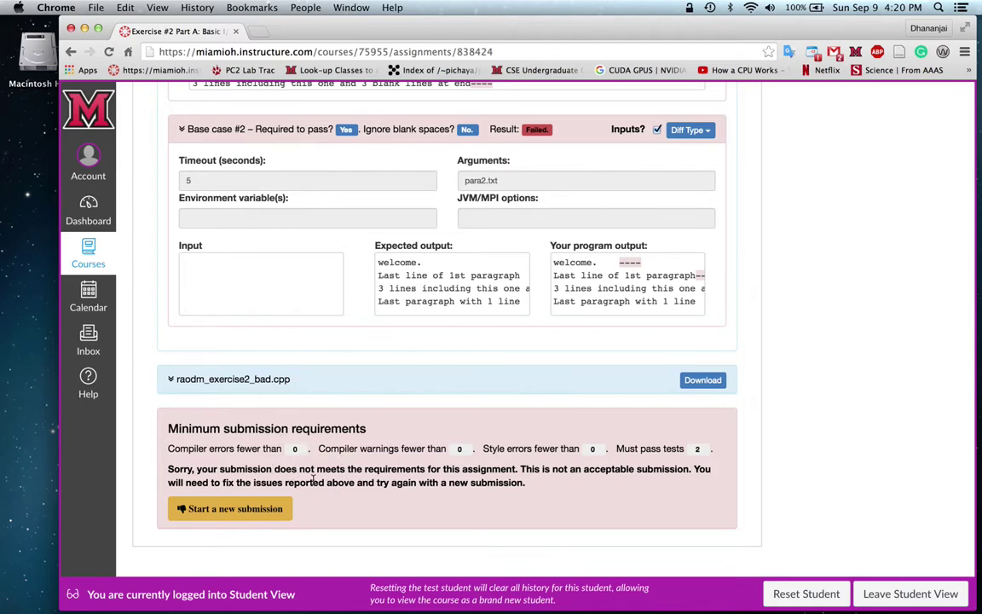
click(268, 511)
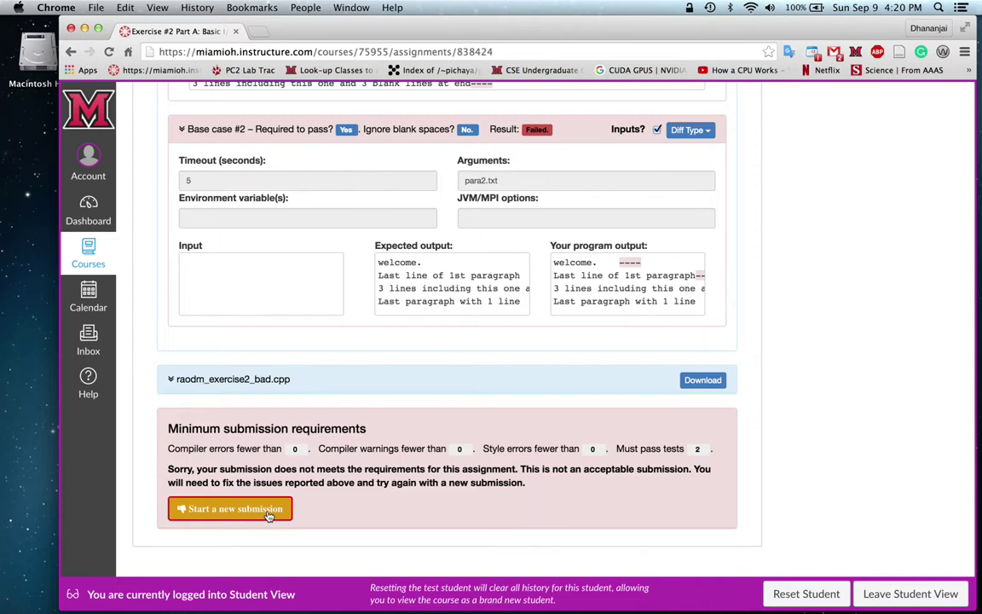
click(268, 512)
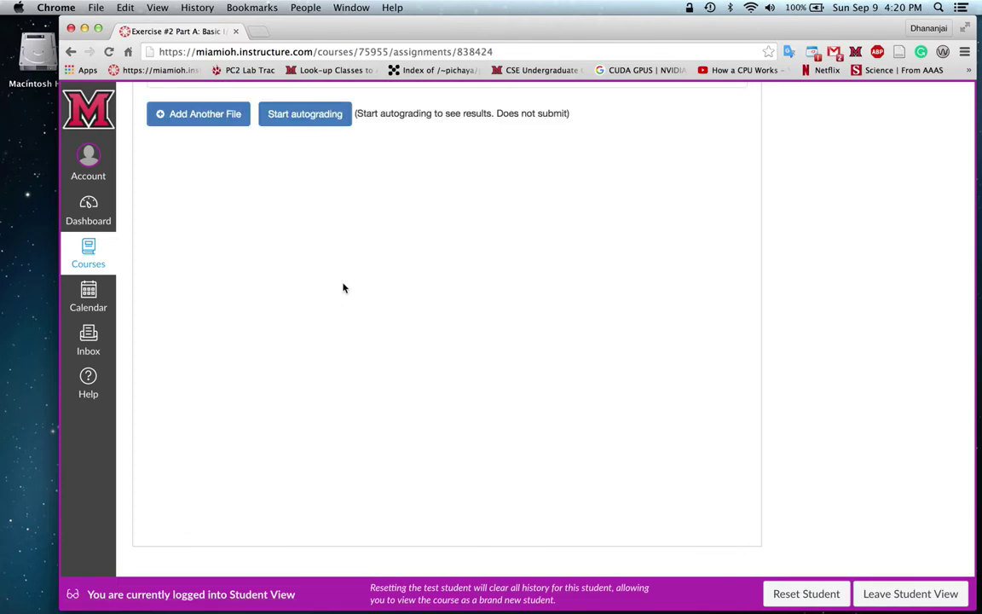
Choose raodm_exercise2.cpp as the submission file, start autograding it and review the results
scroll(348, 266, up, 5)
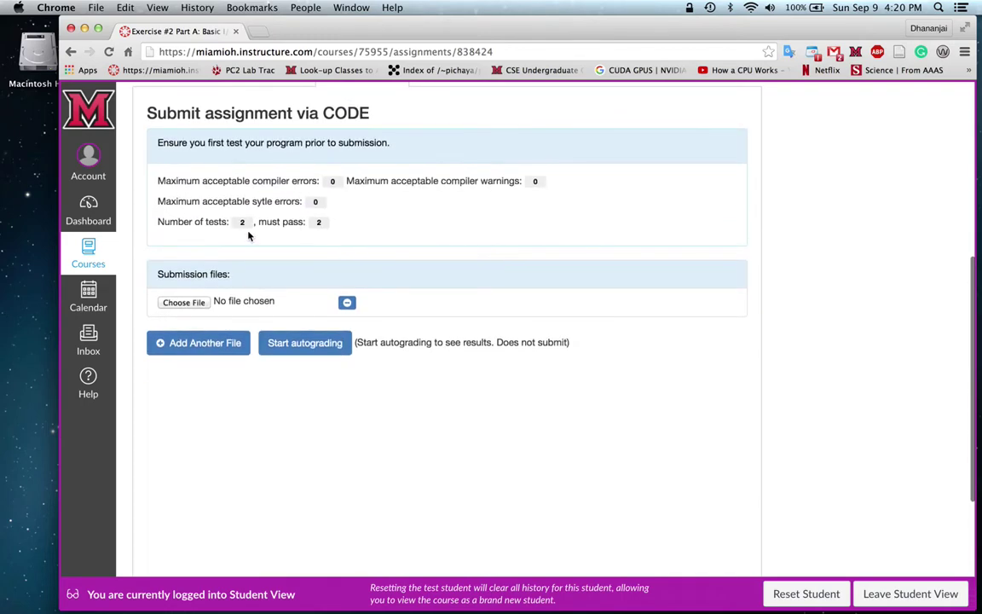
click(201, 302)
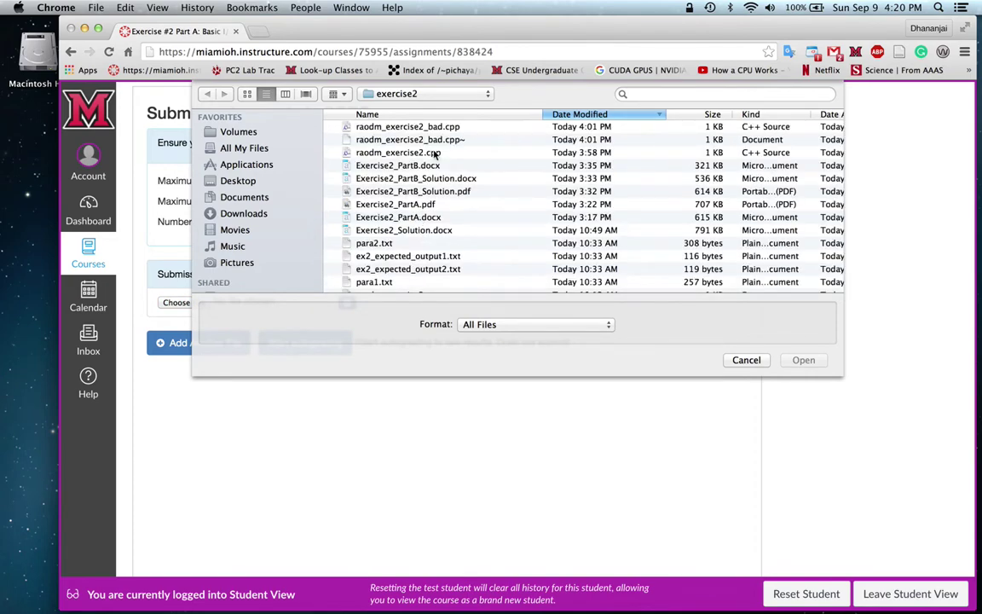
click(432, 153)
key(Return)
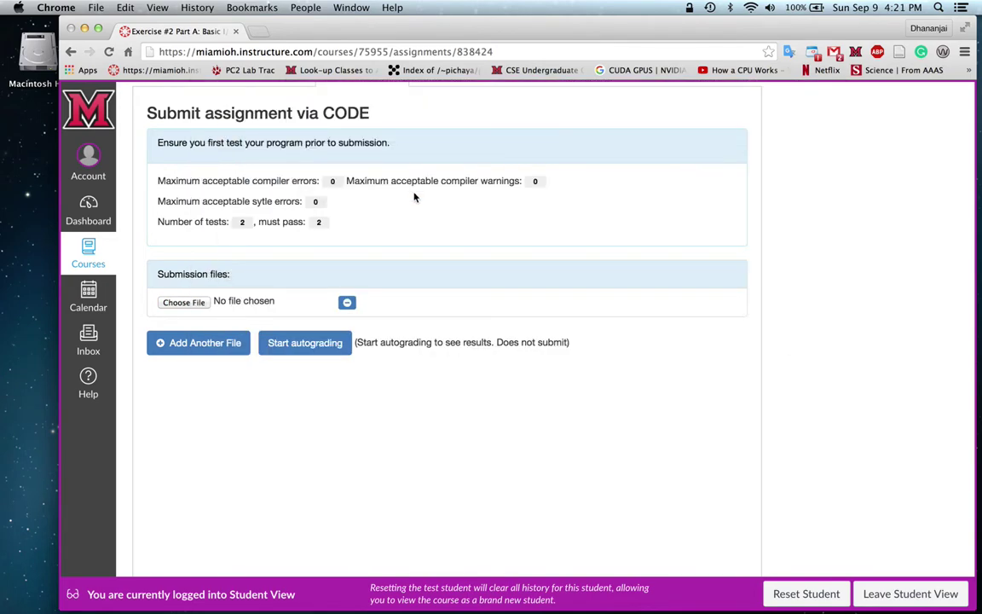
scroll(426, 256, up, 2)
click(305, 392)
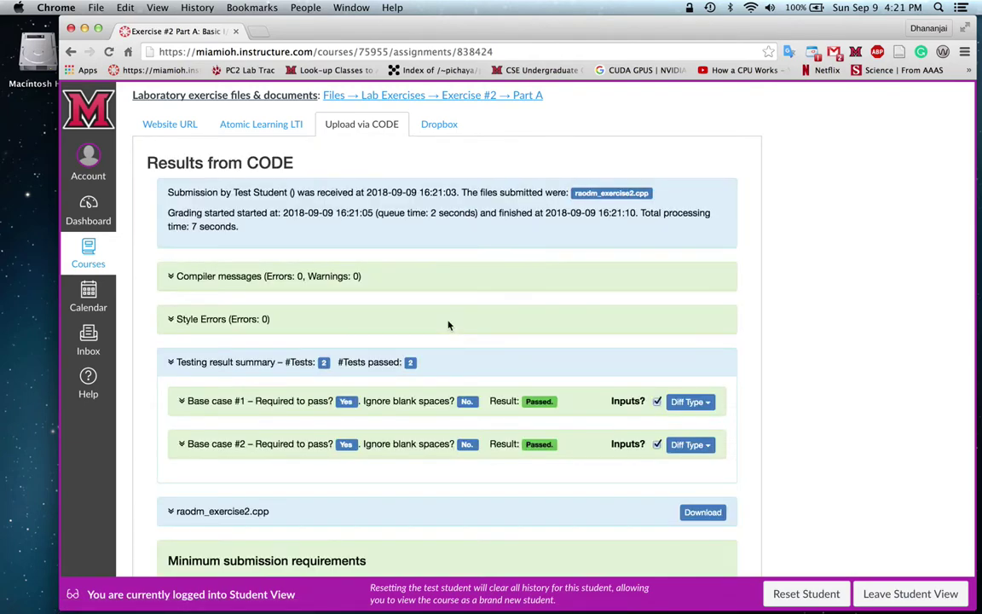
scroll(449, 324, down, 2)
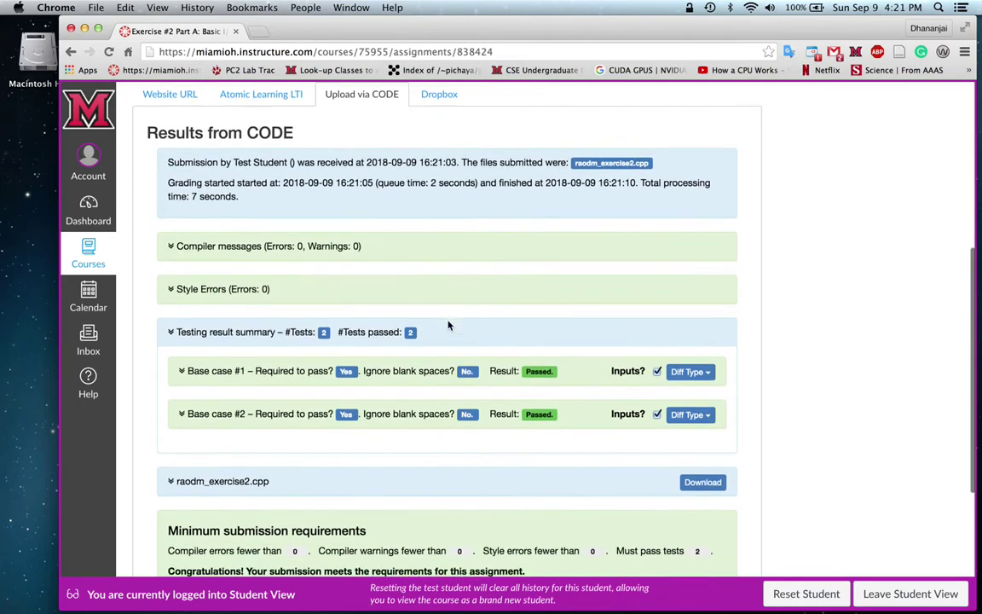
Expand Base case #1 in the testing result summary to compare its expected and program output, and collapse it again
scroll(448, 325, down, 2)
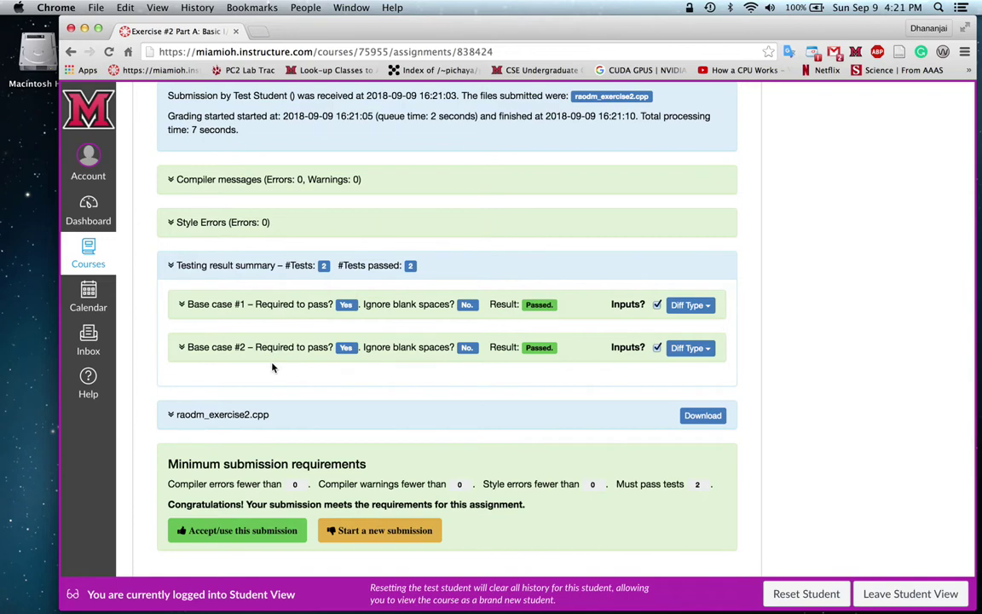
click(281, 305)
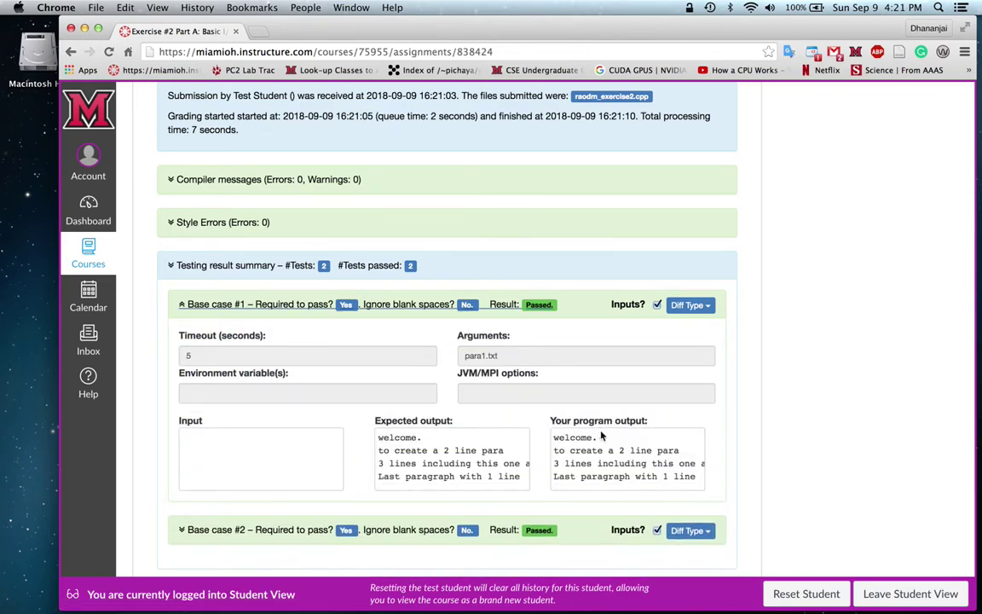
click(252, 307)
Accept the autograded raodm_exercise2.cpp submission in the minimum submission requirements section
scroll(252, 335, down, 3)
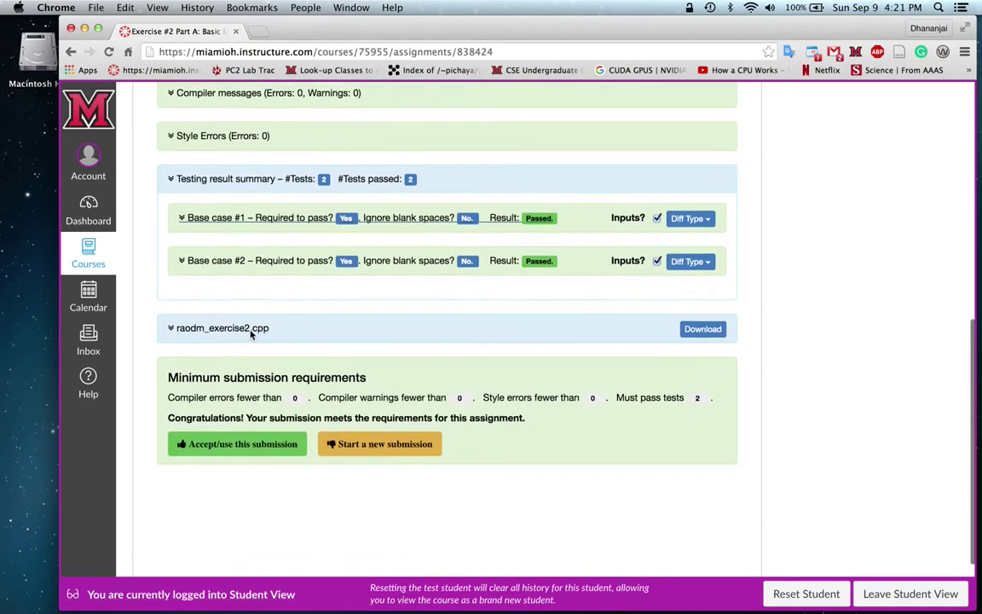
scroll(251, 334, down, 1)
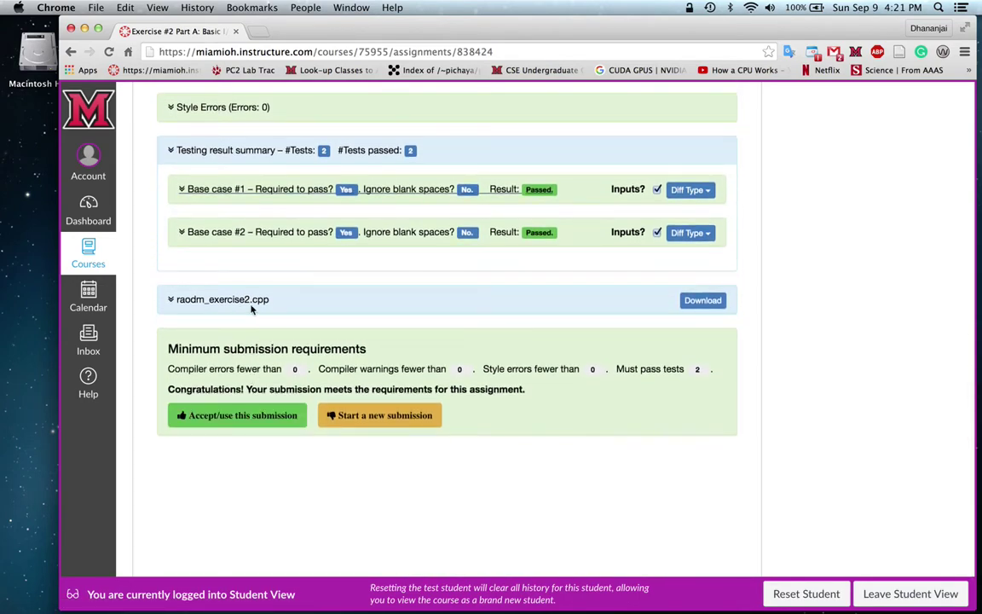
click(254, 417)
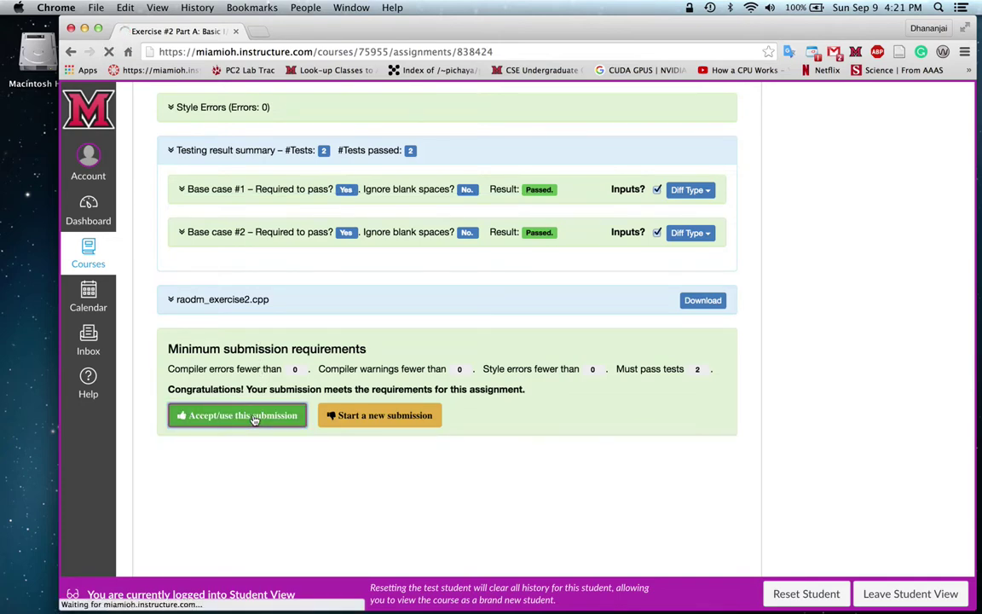
Add the comment "Successful submission. Thank you" and submit the assignment
scroll(254, 420, down, 1)
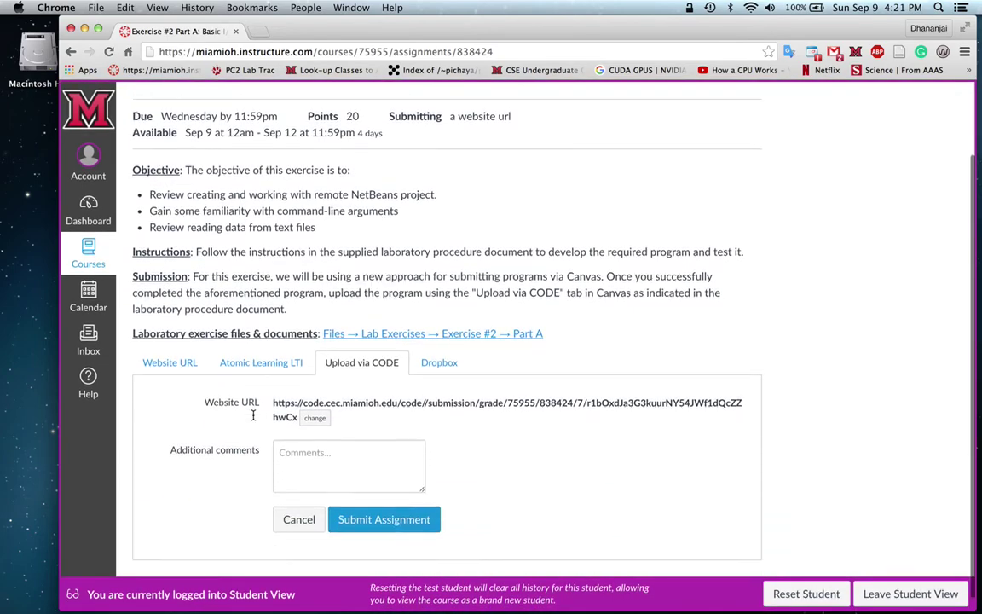
click(328, 442)
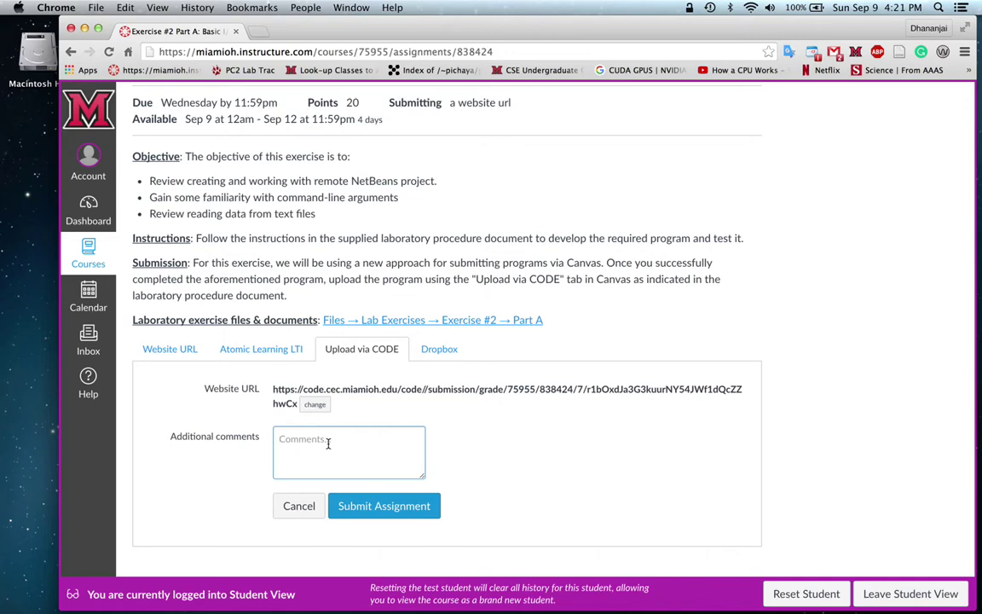
text(Successful submission. Thank you)
click(367, 505)
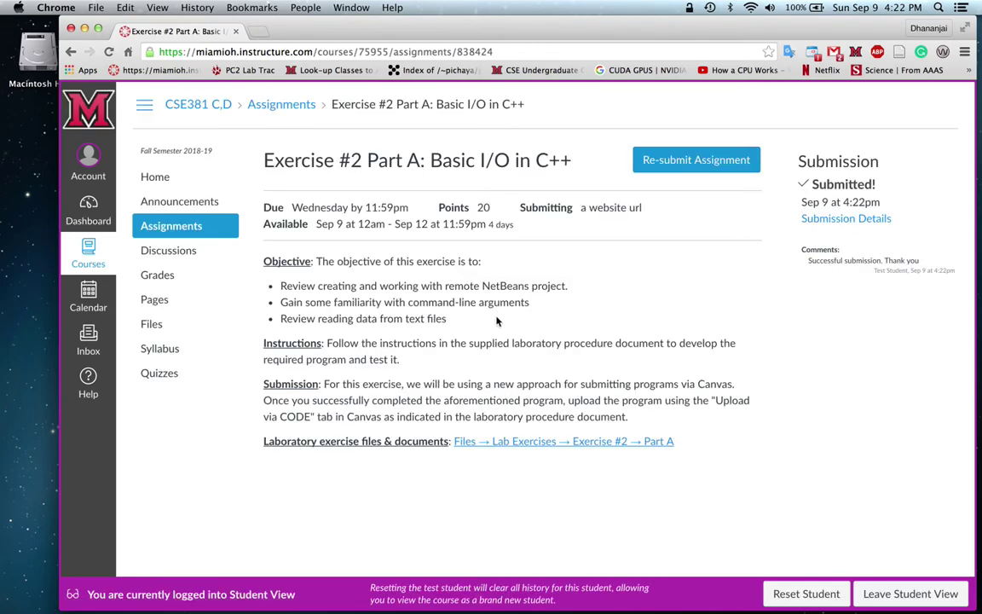
Open the submission details and review the CODE results, from the grading summary to the submitted source code
click(832, 221)
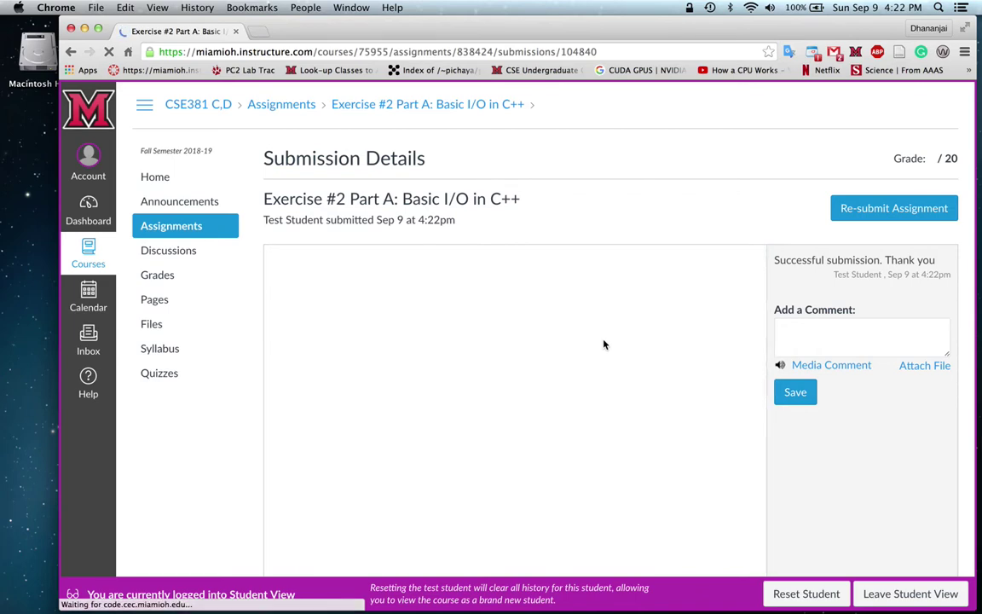
scroll(603, 344, down, 3)
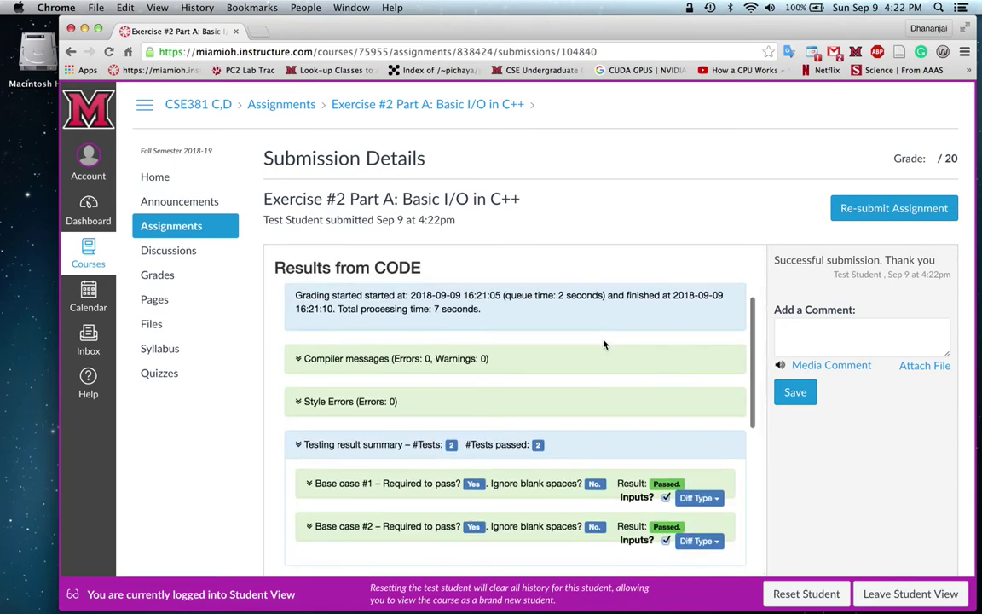
scroll(604, 344, down, 2)
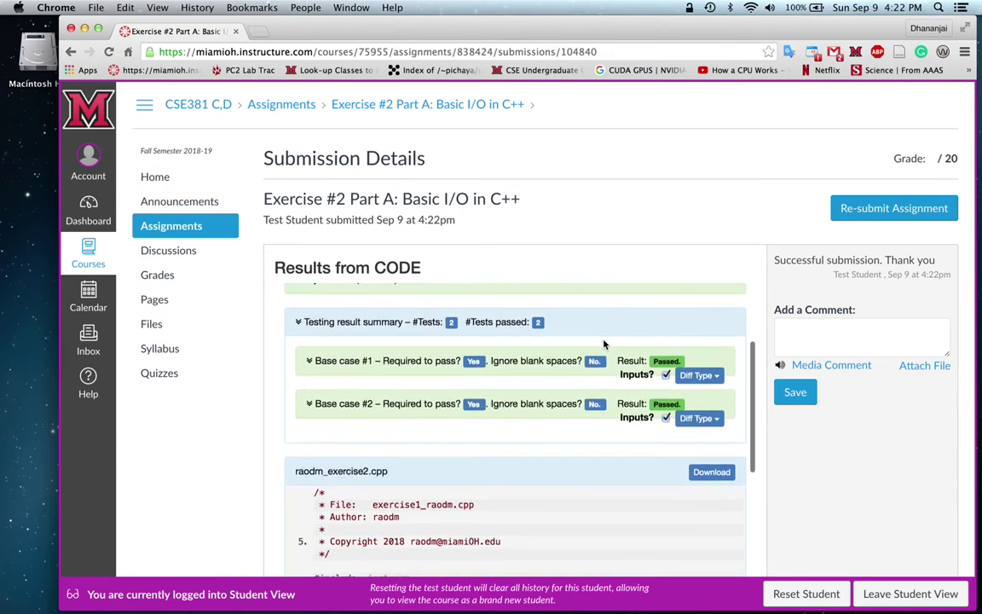
scroll(604, 343, up, 3)
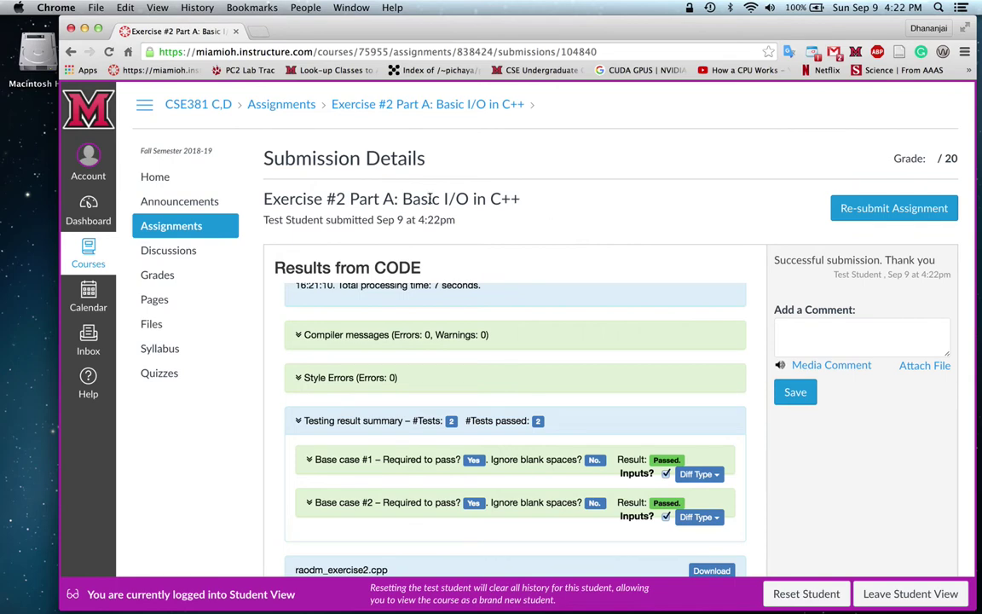
Switch to Microsoft PowerPoint
key(super+Tab)
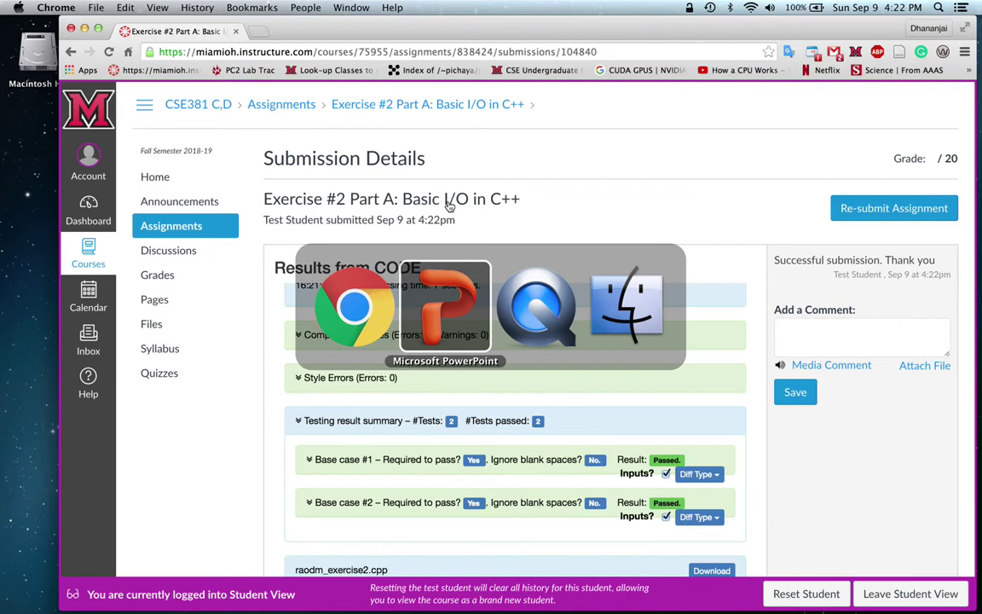